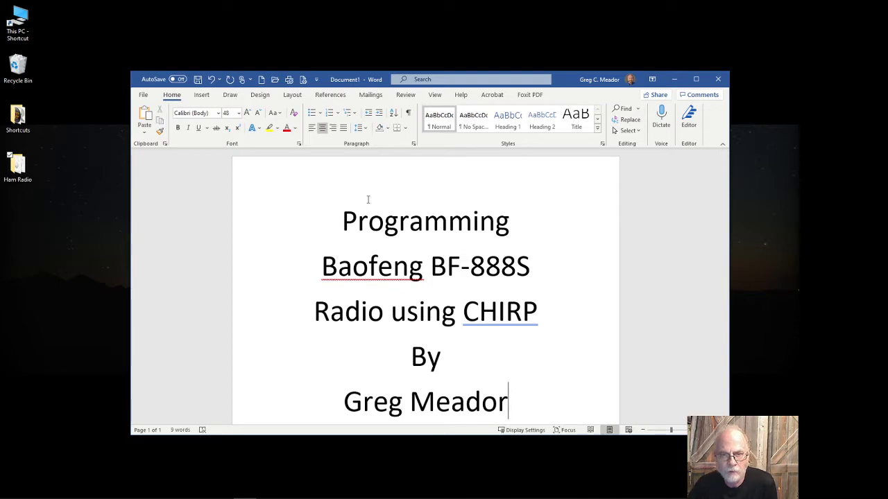
- Switch to Chrome and view the BaoFeng BF-888S product page and the CHIRP home page
{"action": "mouse_move", "coordinate": [208, 493]}
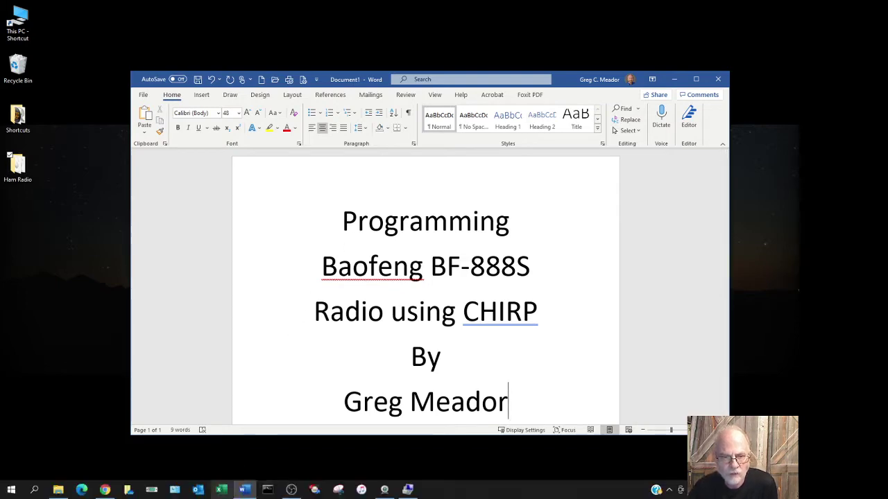
{"action": "left_click", "coordinate": [104, 490]}
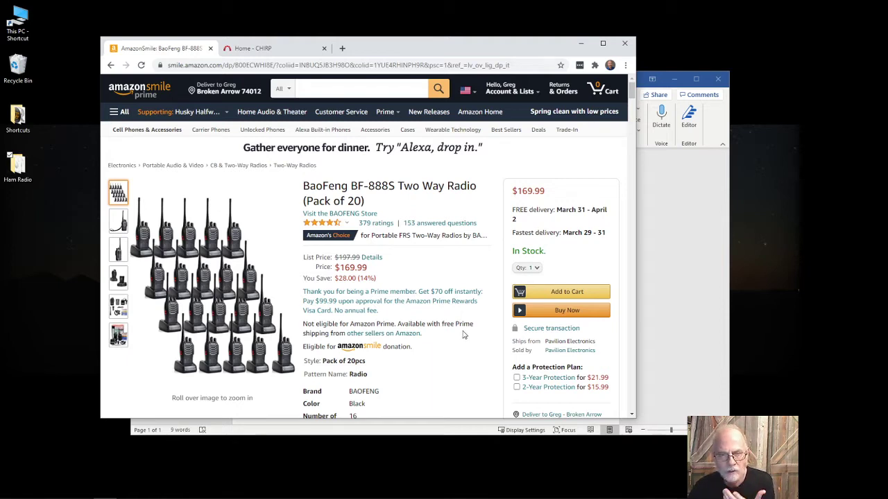
{"action": "left_click", "coordinate": [581, 44]}
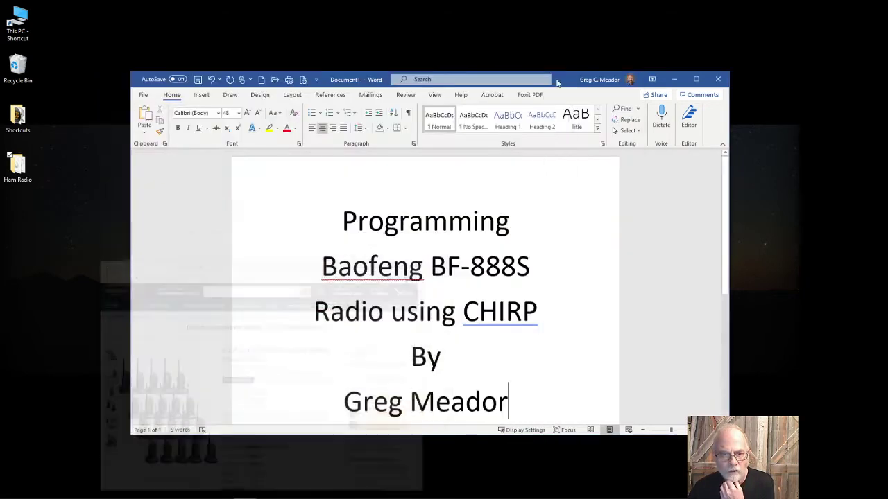
{"action": "left_click", "coordinate": [111, 492]}
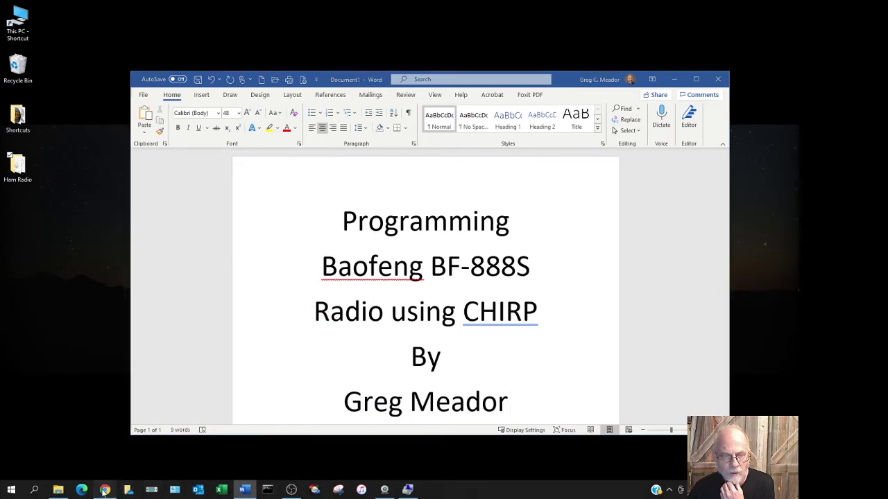
{"action": "left_click", "coordinate": [257, 50]}
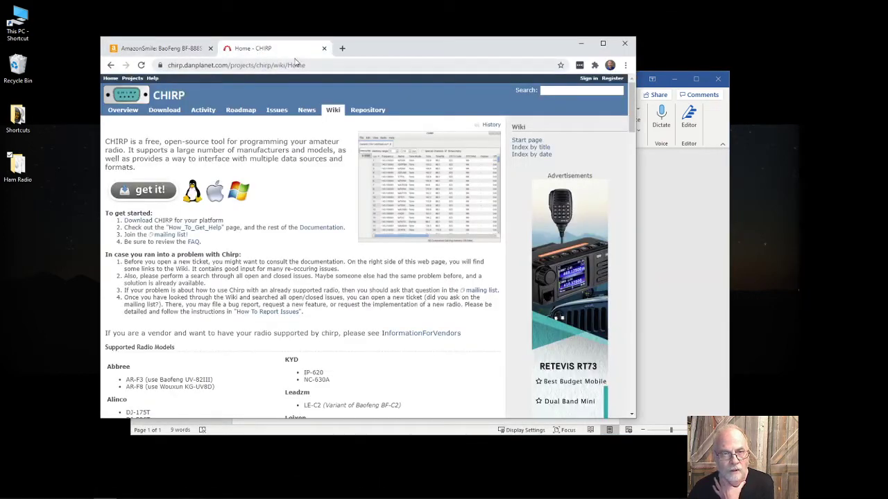
- Search Bing for "chirp software" in a new browser tab
{"action": "left_click", "coordinate": [342, 48]}
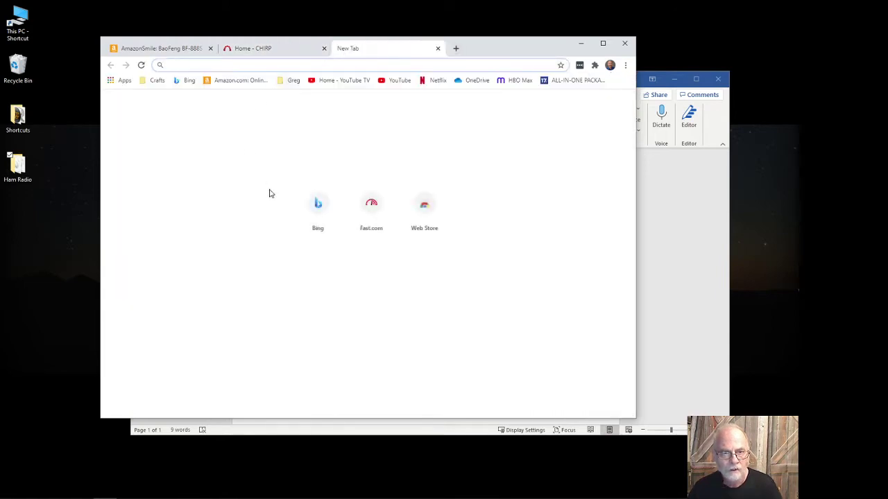
{"action": "left_click", "coordinate": [319, 215]}
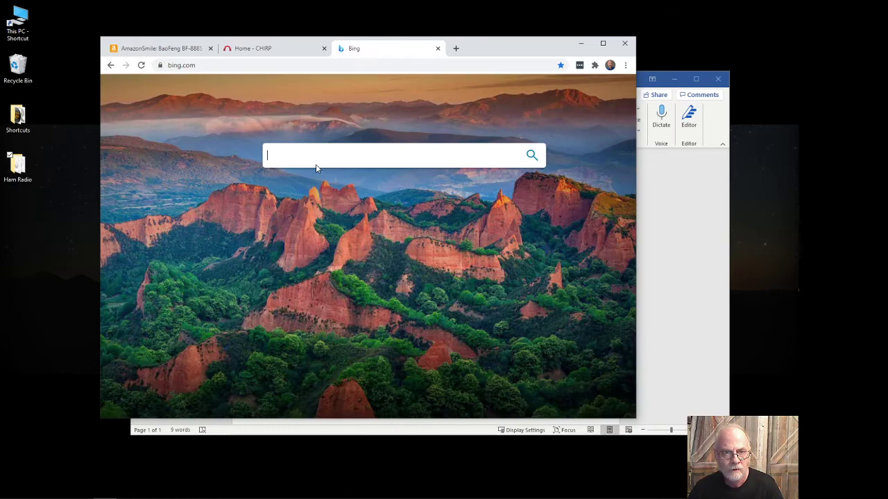
{"action": "type", "text": "chirp s"}
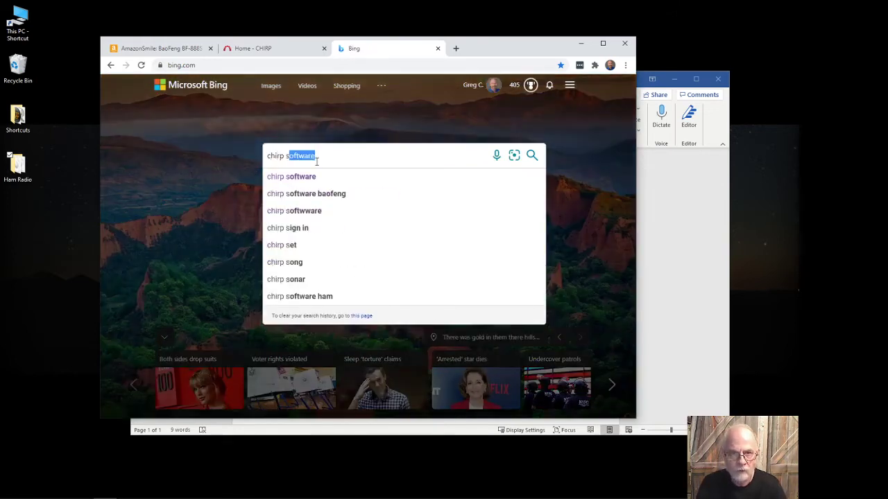
{"action": "key", "text": "Down"}
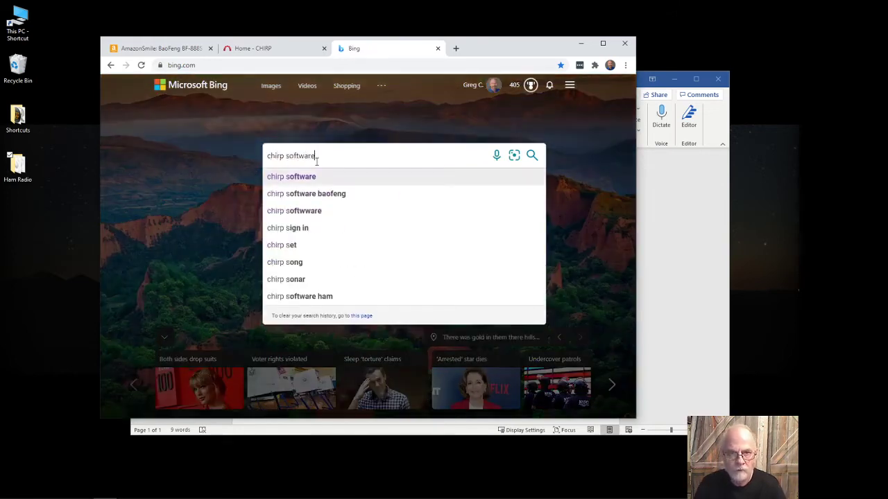
{"action": "key", "text": "Return"}
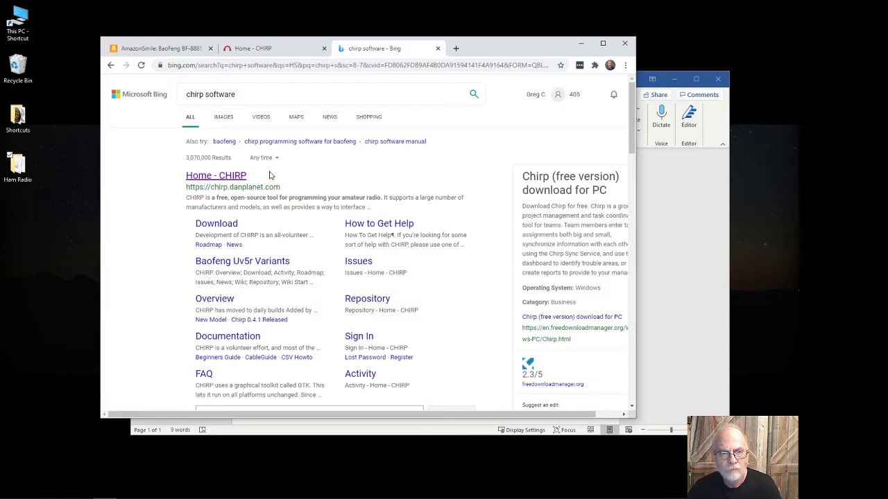
- Open the CHIRP Download page from the search results, review the Windows and Mac versions, and close the page and minimize the browser
{"action": "left_click", "coordinate": [222, 229]}
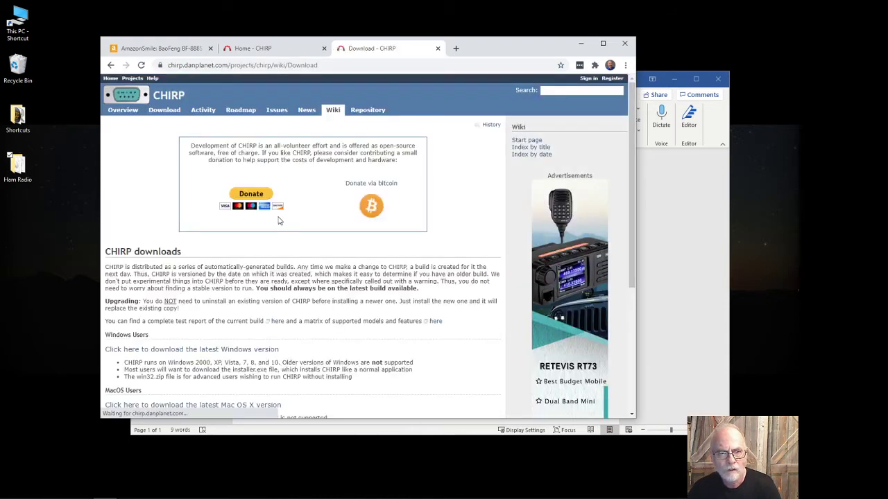
{"action": "scroll", "coordinate": [186, 289], "scroll_direction": "down", "scroll_amount": 1}
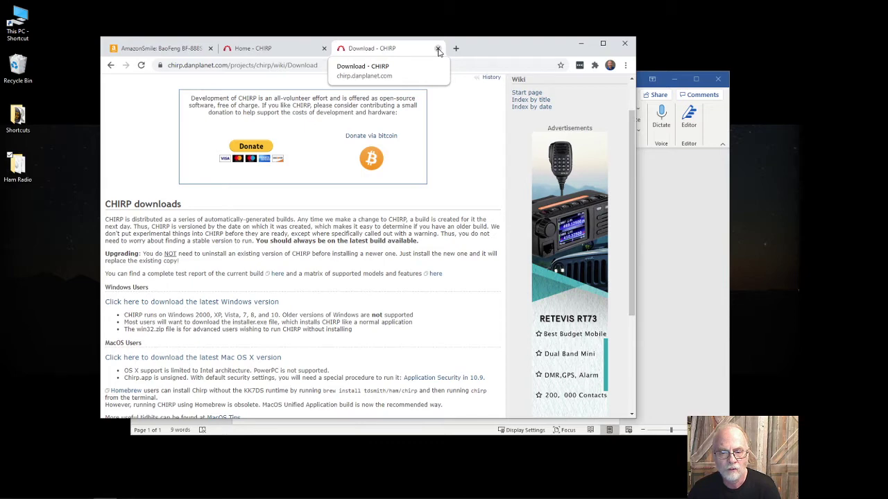
{"action": "left_click", "coordinate": [438, 49]}
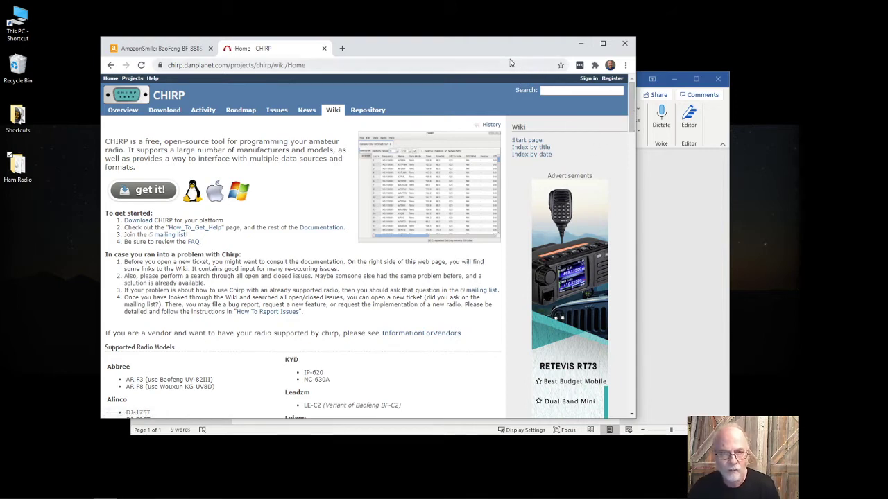
{"action": "left_click", "coordinate": [580, 44]}
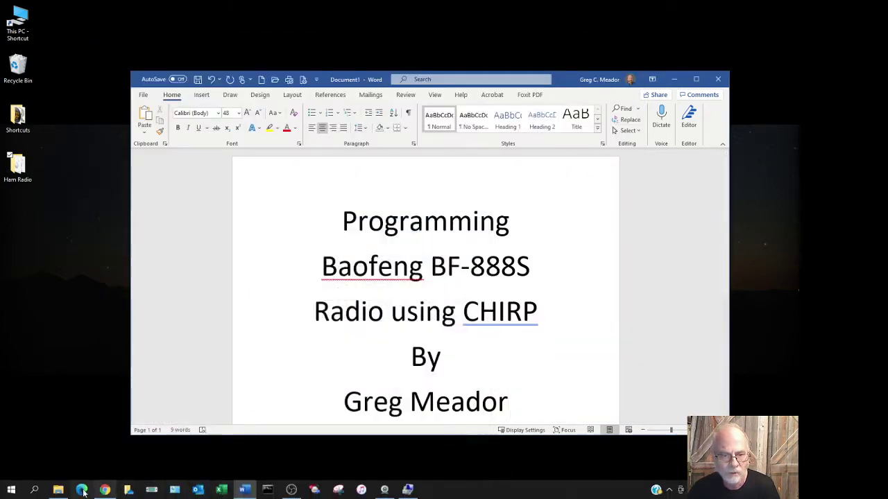
- Switch to File Explorer, open Computer Management for This PC, and move its window toward the middle of the desktop
{"action": "left_click", "coordinate": [59, 489]}
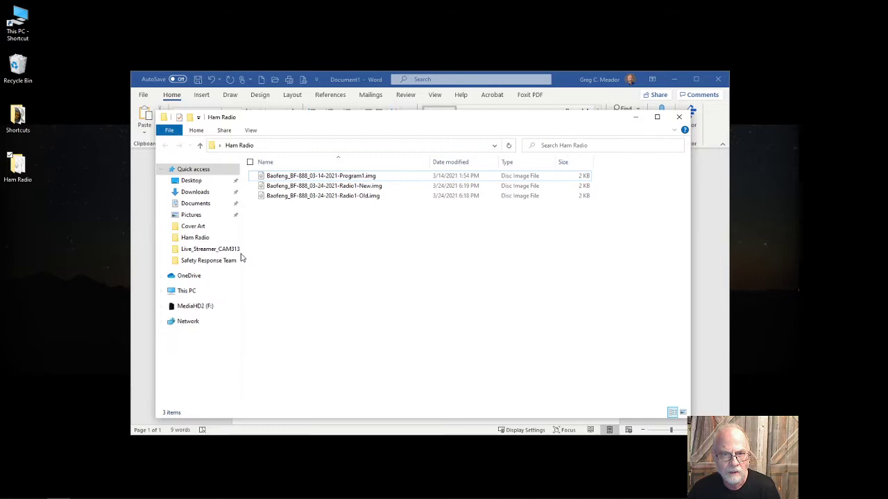
{"action": "right_click", "coordinate": [189, 294]}
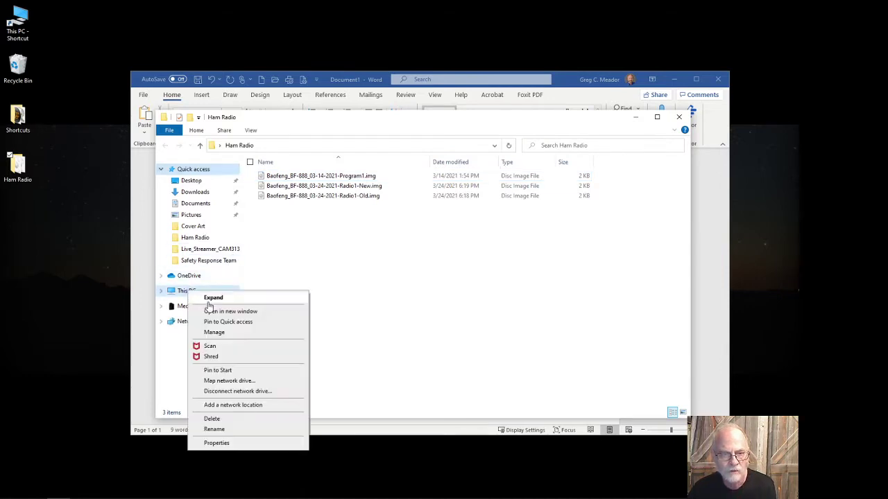
{"action": "left_click", "coordinate": [216, 333]}
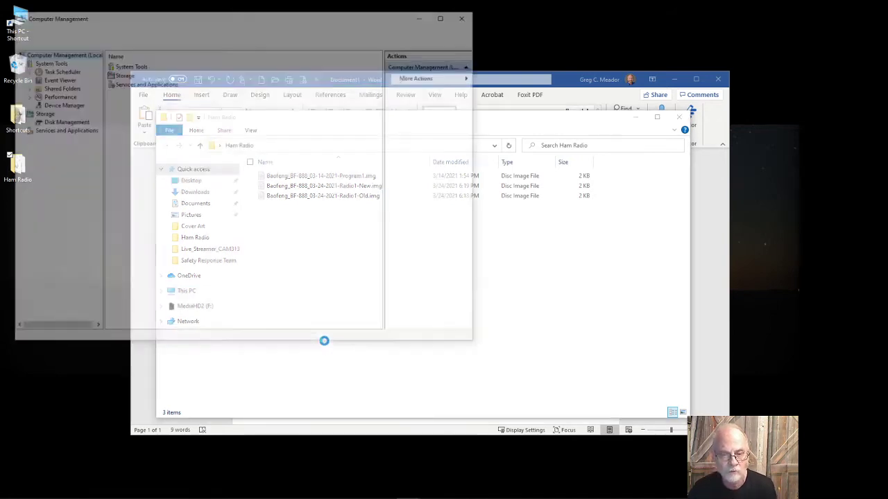
{"action": "left_click_drag", "start_coordinate": [331, 24], "coordinate": [492, 71]}
- Check the COM port of the USB serial device under Ports (COM & LPT) in Device Manager, closing Computer Management and minimizing File Explorer
{"action": "left_click", "coordinate": [234, 155]}
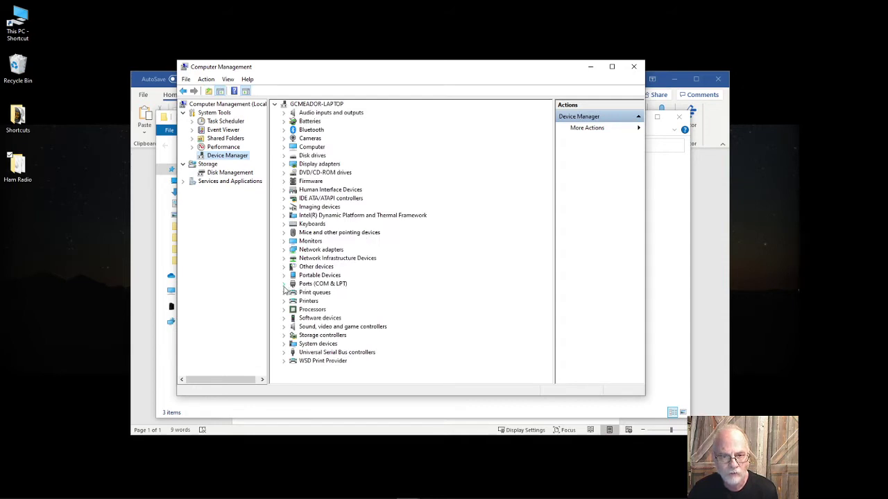
{"action": "left_click", "coordinate": [283, 285]}
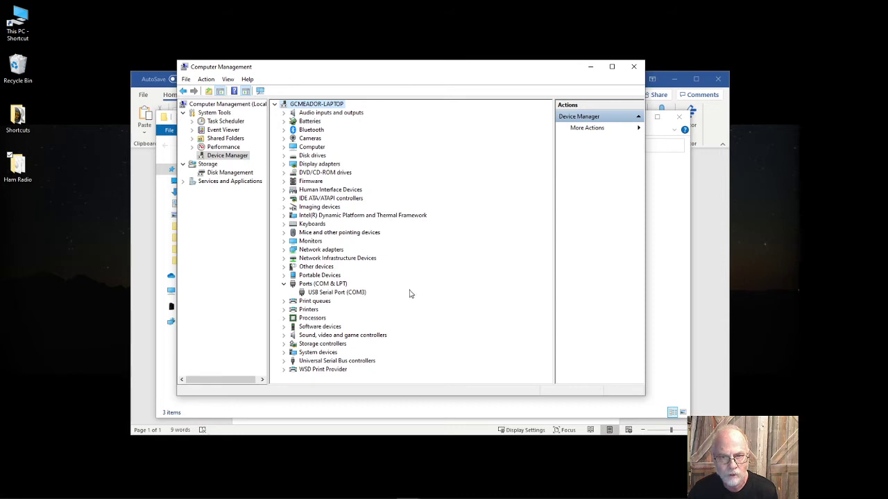
{"action": "left_click", "coordinate": [634, 67]}
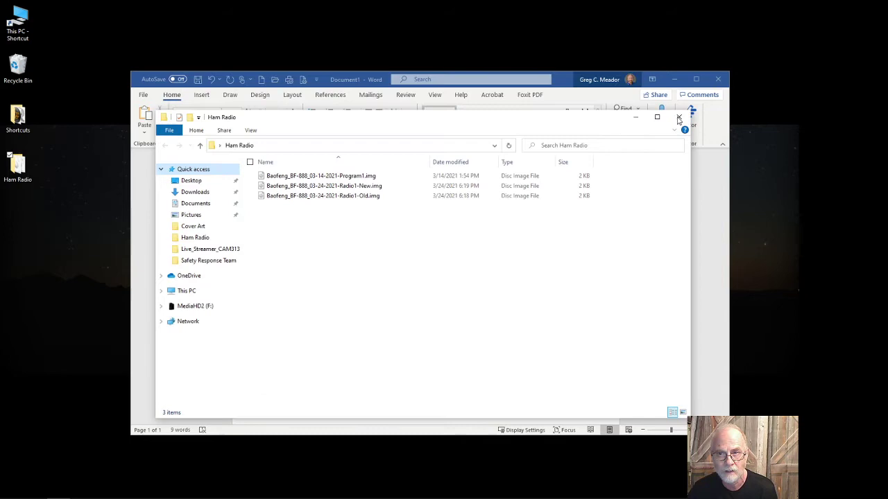
{"action": "left_click", "coordinate": [635, 117]}
- Launch CHIRP and download the channel memories from the Baofeng BF-888 radio on port COM3
{"action": "mouse_move", "coordinate": [55, 496]}
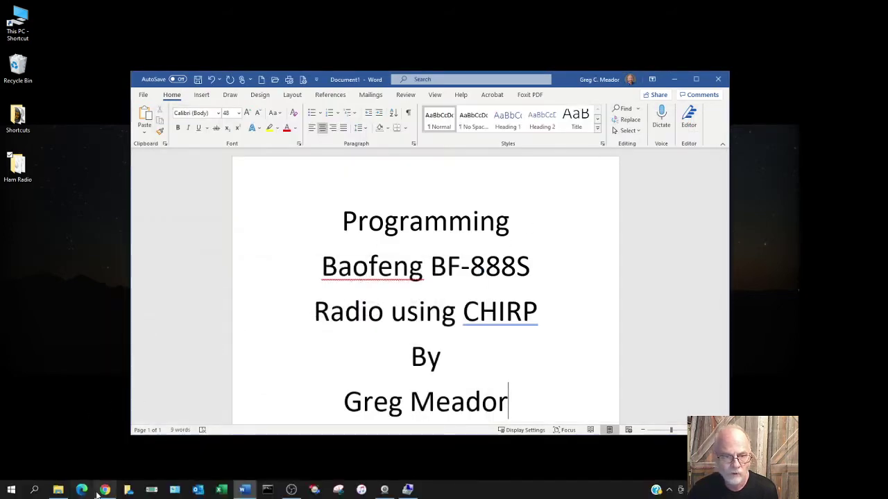
{"action": "left_click", "coordinate": [151, 490]}
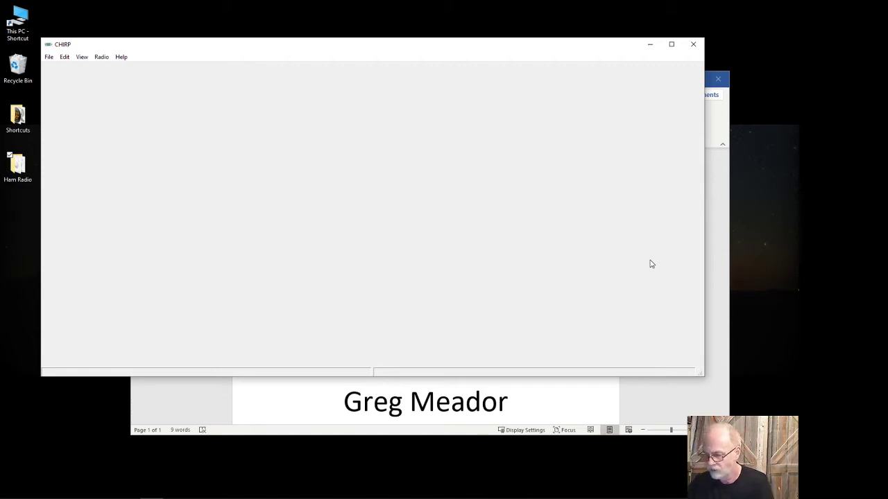
{"action": "left_click", "coordinate": [101, 58]}
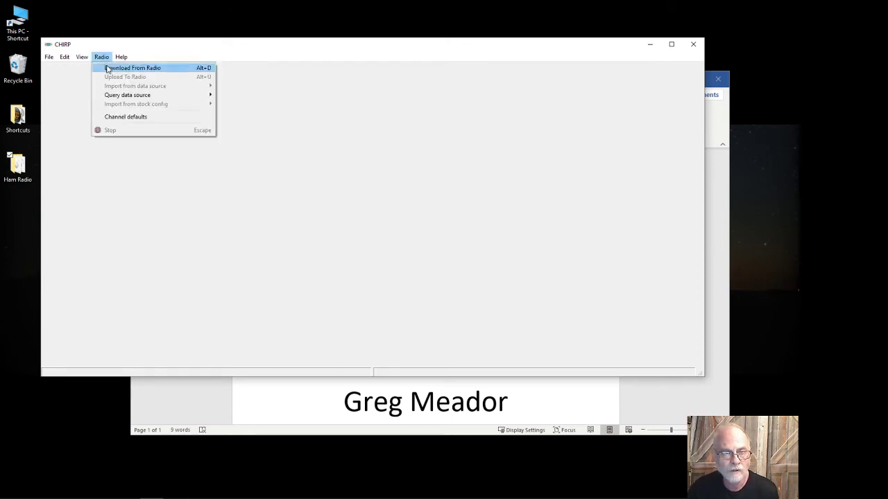
{"action": "left_click", "coordinate": [132, 68]}
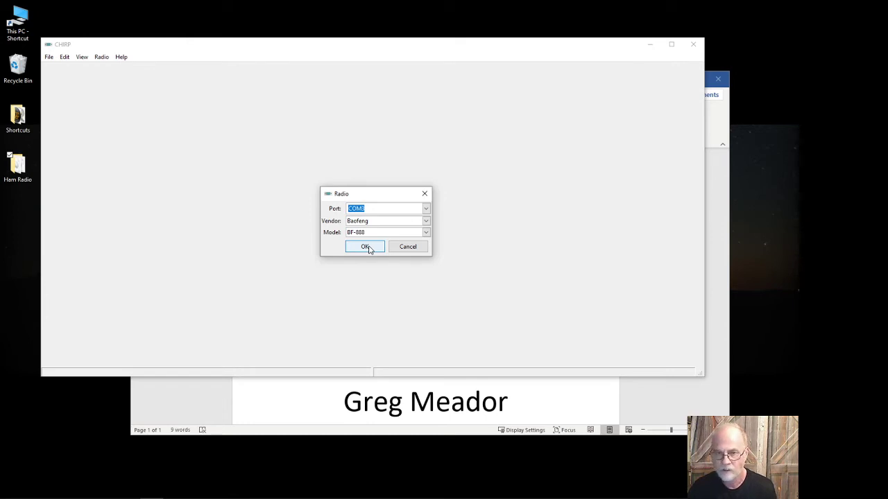
{"action": "left_click", "coordinate": [368, 248]}
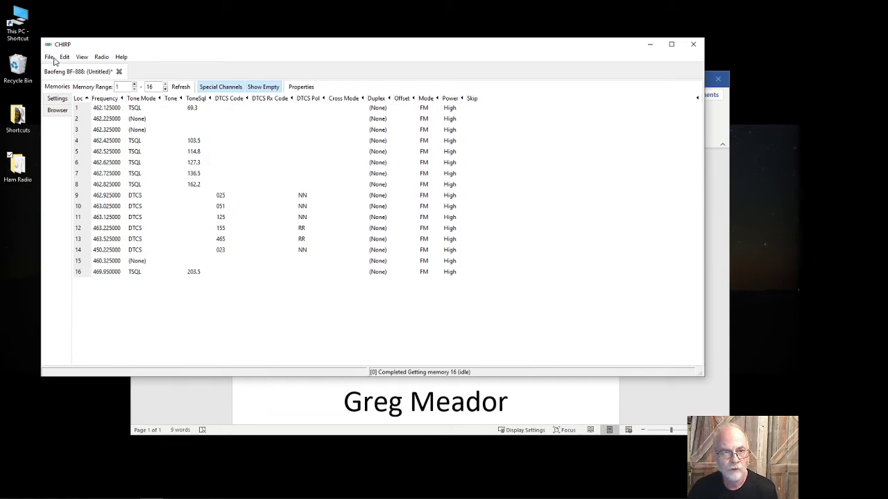
- Save the downloaded radio data in the Ham Radio folder as Baofeng_BF-888_03-25-2021-Radio-Old.img
{"action": "left_click", "coordinate": [51, 59]}
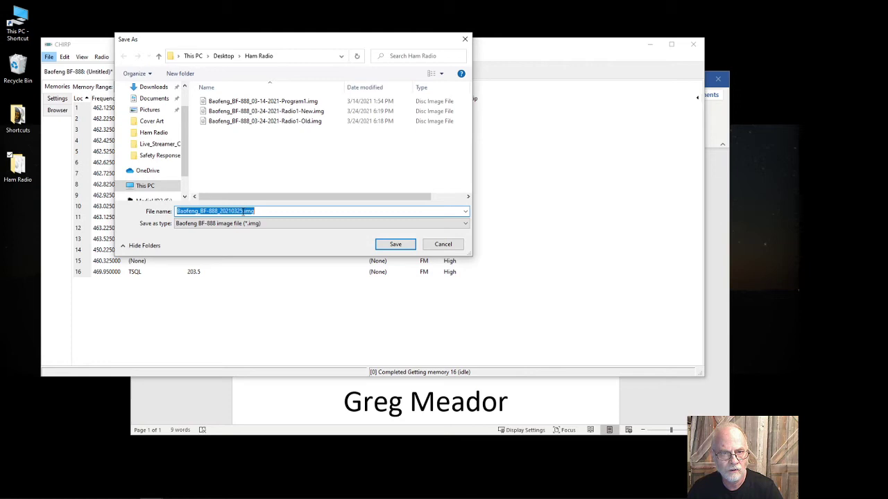
{"action": "left_click", "coordinate": [245, 213]}
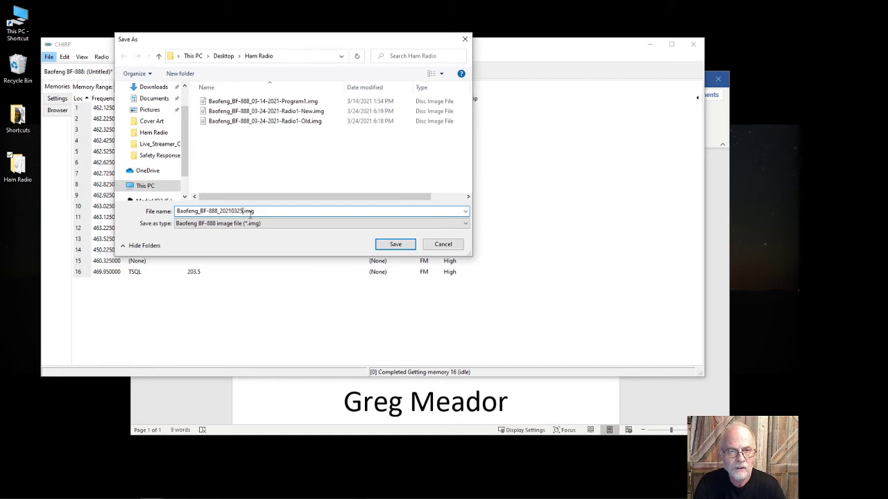
{"action": "key", "text": "BackSpace"}
{"action": "key", "text": "BackSpace"}
{"action": "key", "text": "BackSpace"}
{"action": "key", "text": "BackSpace"}
{"action": "key", "text": "BackSpace"}
{"action": "key", "text": "BackSpace"}
{"action": "key", "text": "BackSpace"}
{"action": "key", "text": "BackSpace"}
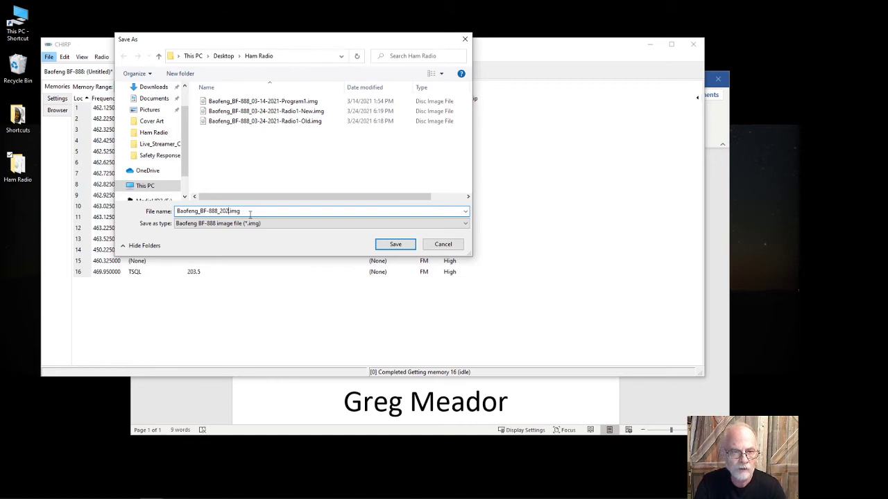
{"action": "type", "text": "03-25"}
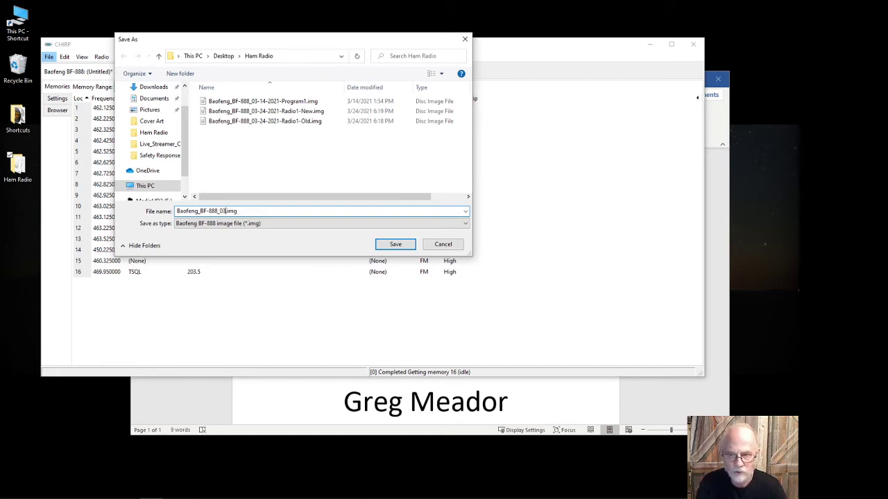
{"action": "type", "text": "-2021"}
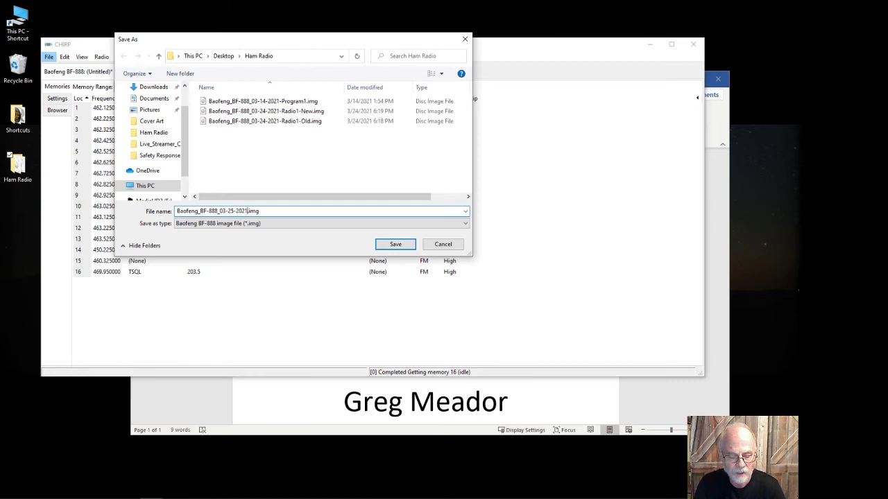
{"action": "type", "text": "-Radio"}
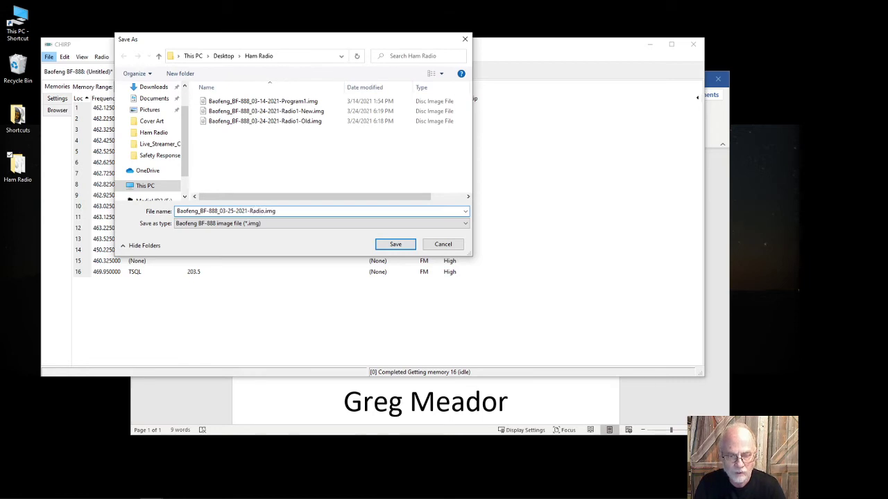
{"action": "type", "text": "-"}
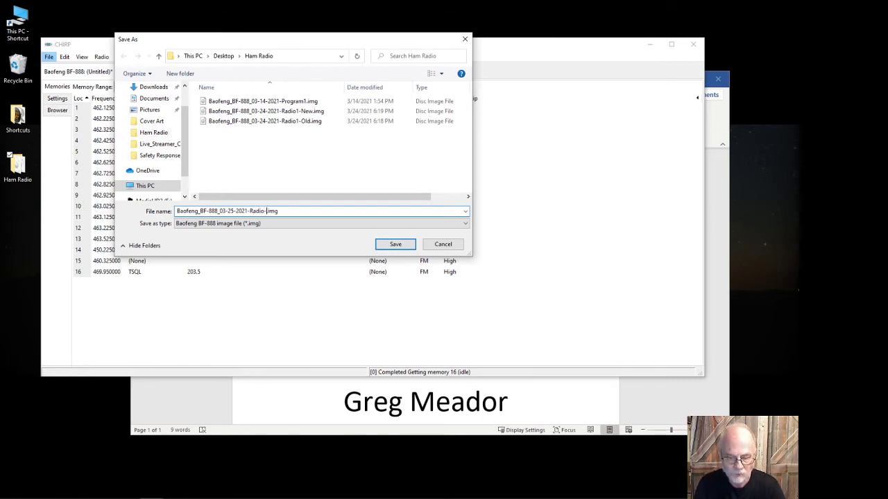
{"action": "type", "text": "Old"}
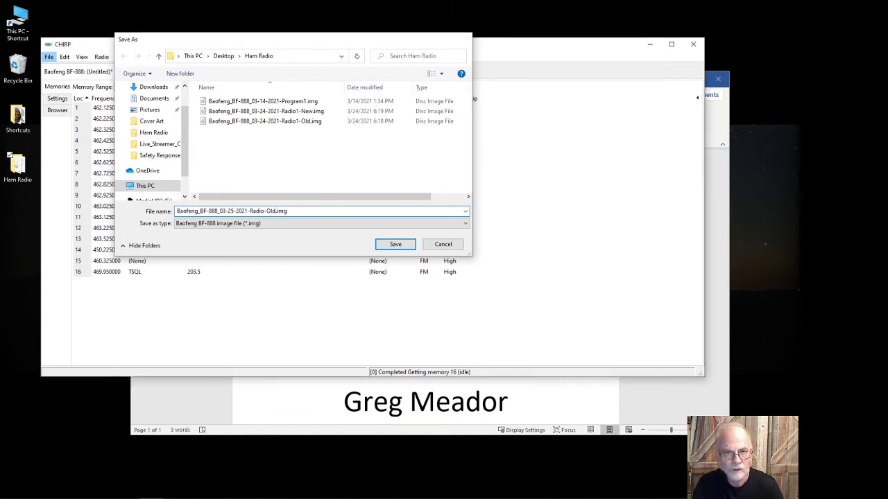
{"action": "key", "text": "Return"}
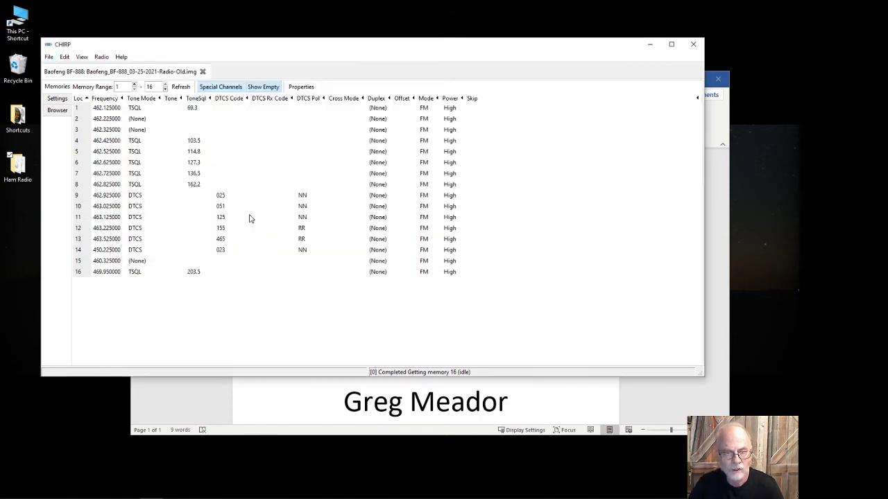
- Open Baofeng_BF-888_03-14-2021-Program1.img from the Ham Radio folder and display its channel memories
{"action": "left_click", "coordinate": [50, 58]}
{"action": "left_click", "coordinate": [61, 79]}
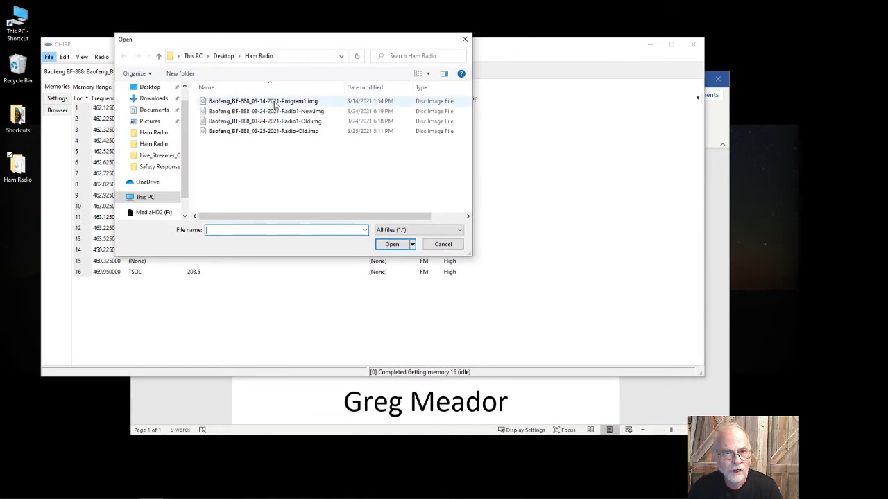
{"action": "left_click", "coordinate": [266, 101]}
{"action": "left_click", "coordinate": [392, 244]}
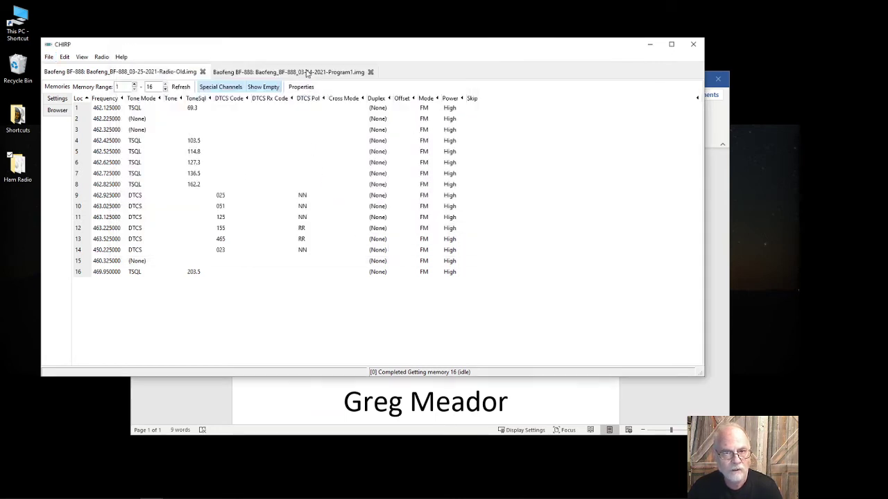
{"action": "left_click", "coordinate": [306, 72]}
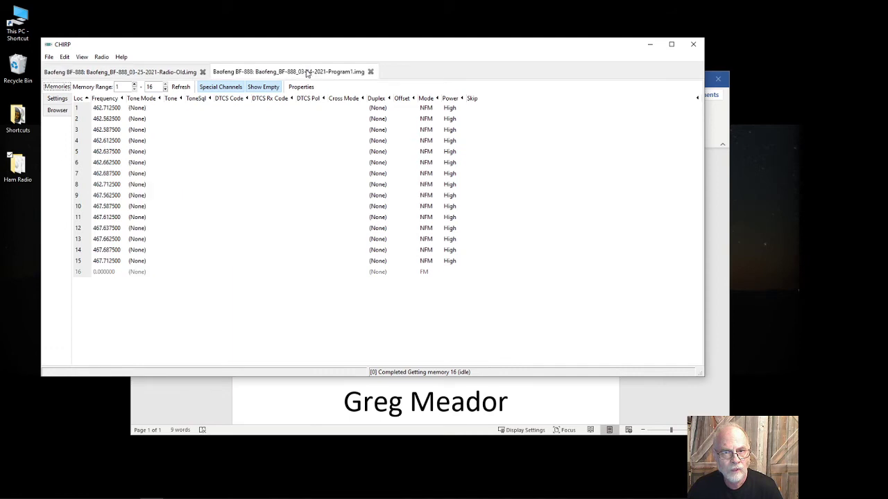
- Copy all memory rows of the Program1 image into the Radio-Old image from location 1, overwriting all existing channels
{"action": "left_click", "coordinate": [84, 110]}
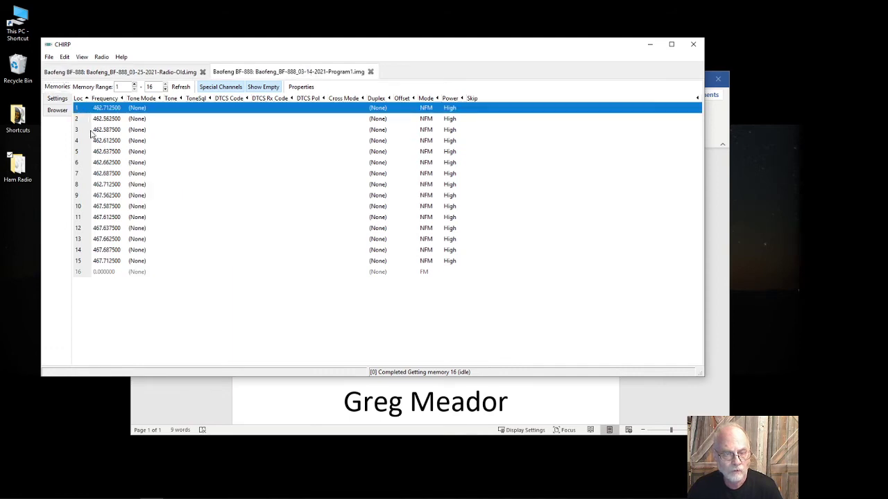
{"action": "left_click", "coordinate": [86, 274], "text": "shift"}
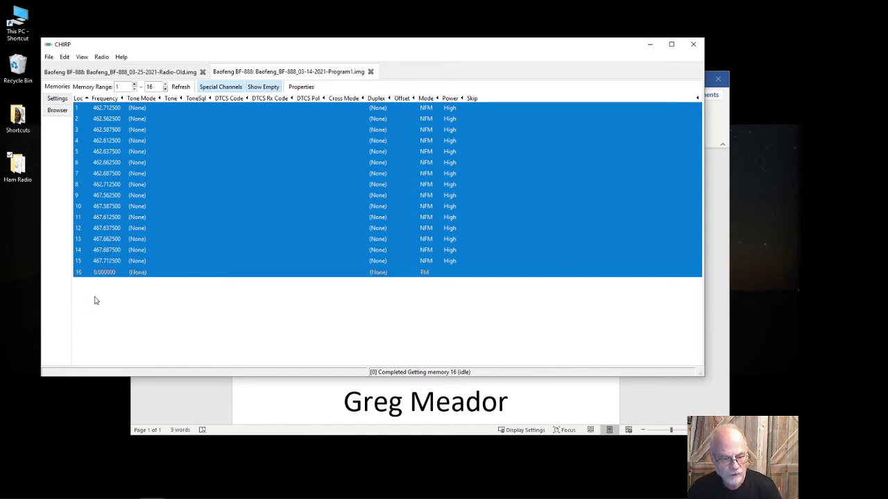
{"action": "left_click", "coordinate": [81, 110]}
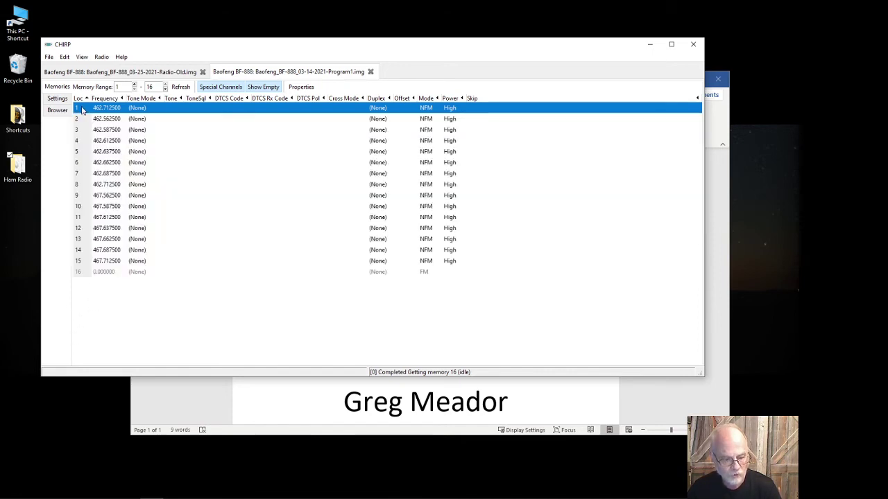
{"action": "key", "text": "ctrl+a"}
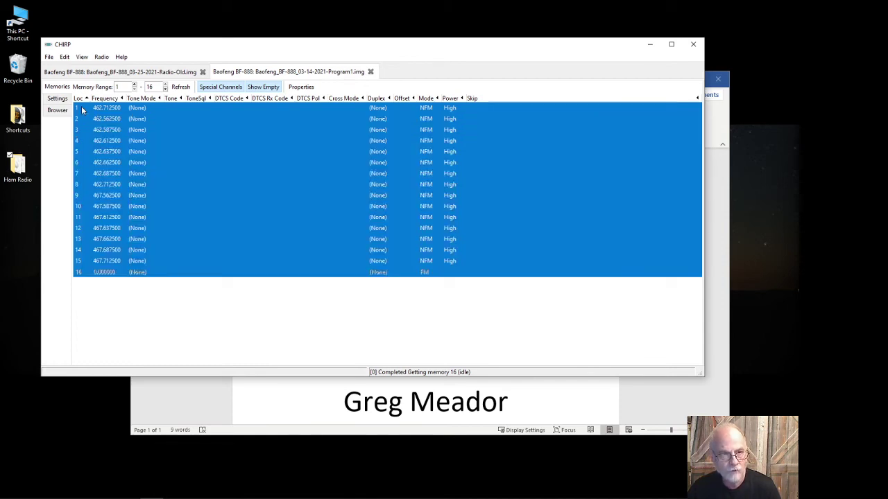
{"action": "left_click", "coordinate": [144, 75]}
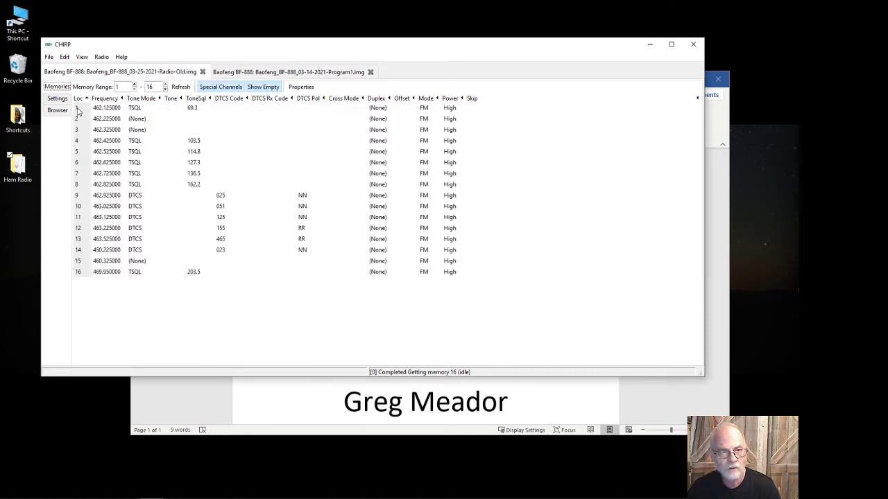
{"action": "left_click_drag", "start_coordinate": [78, 111], "coordinate": [137, 142]}
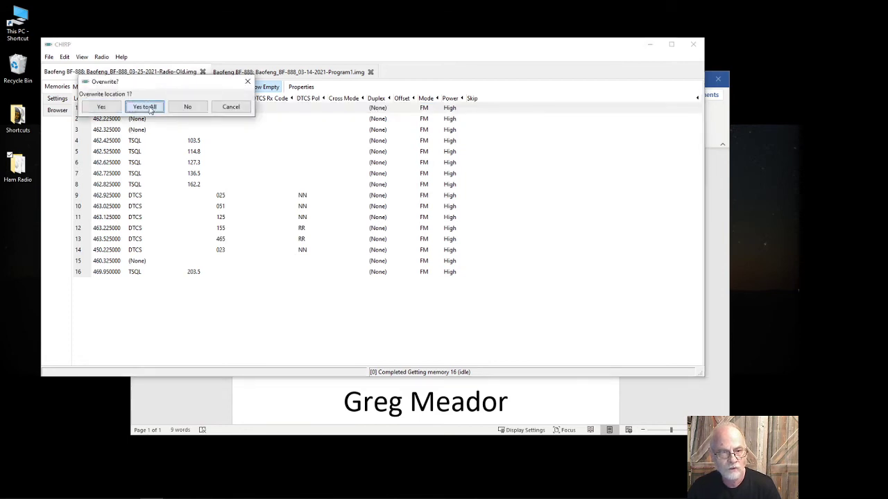
{"action": "left_click", "coordinate": [145, 107]}
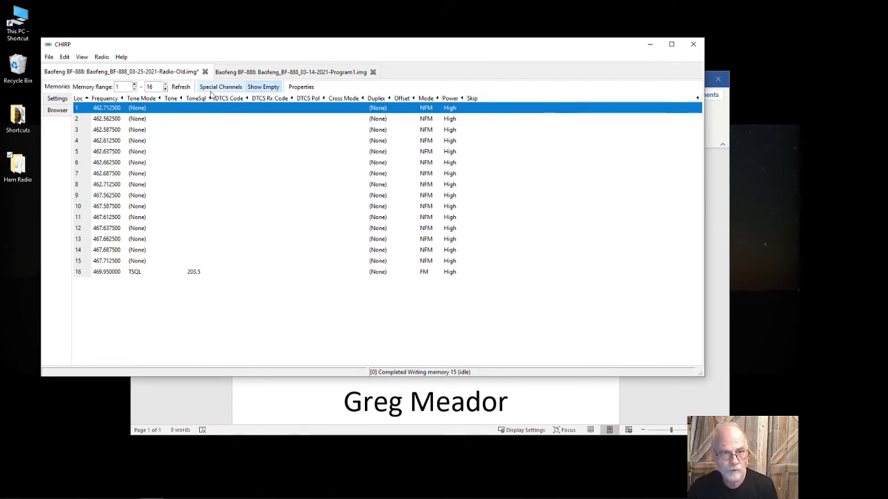
- Compare the Radio-Old image with the Program1 image, and delete the leftover channel at location 16 in Radio-Old
{"action": "left_click", "coordinate": [256, 74]}
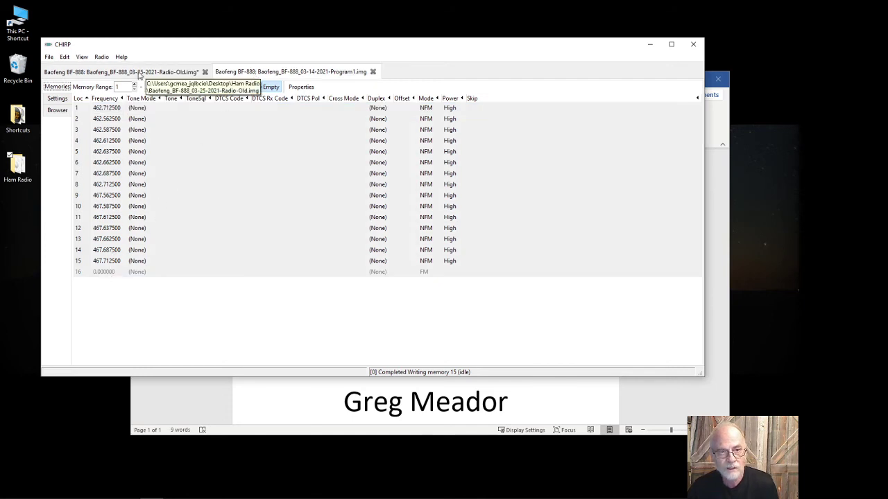
{"action": "left_click", "coordinate": [139, 73]}
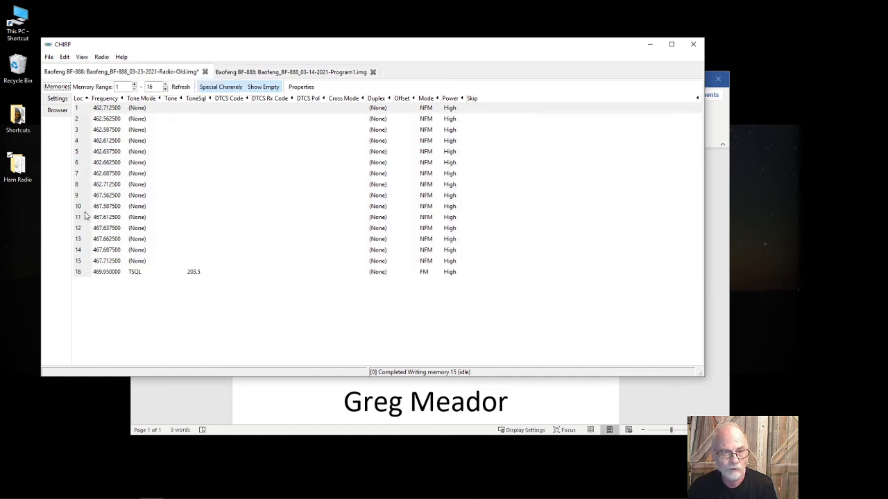
{"action": "left_click", "coordinate": [79, 274]}
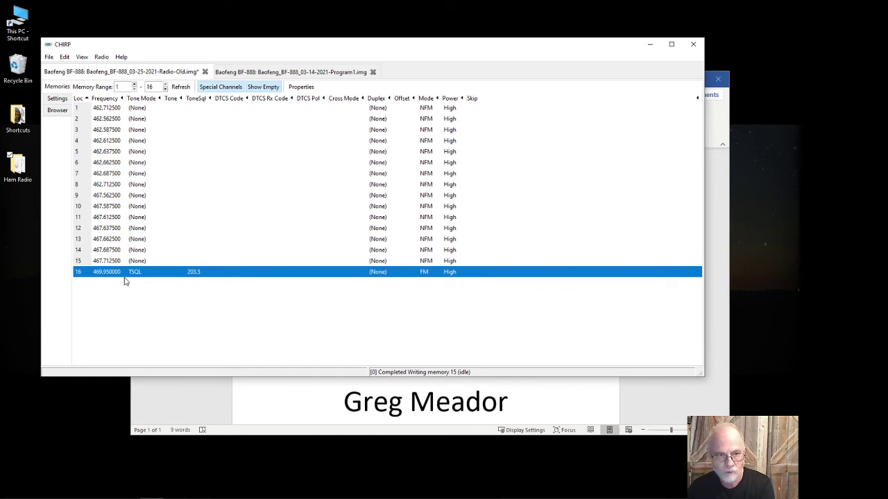
{"action": "key", "text": "Delete"}
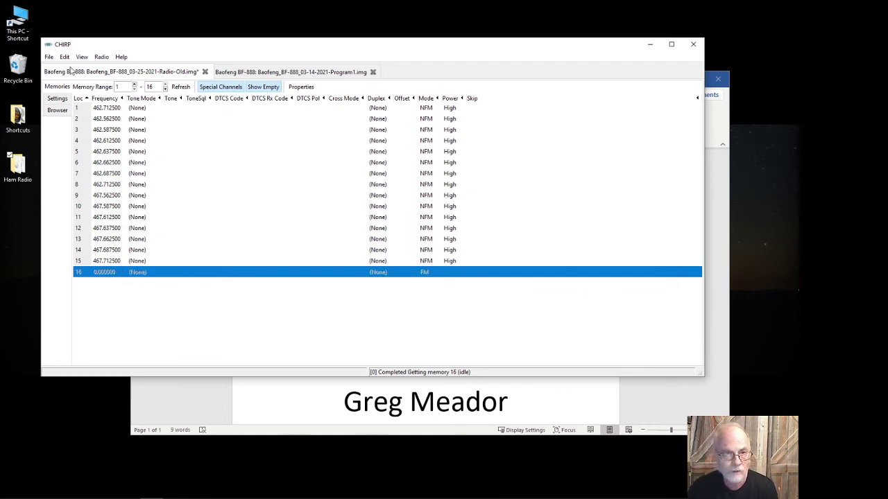
- Save the modified channel image in the Ham Radio folder under the new name Baofeng_BF-888_03-25-2021-Radio-New.img
{"action": "left_click", "coordinate": [48, 58]}
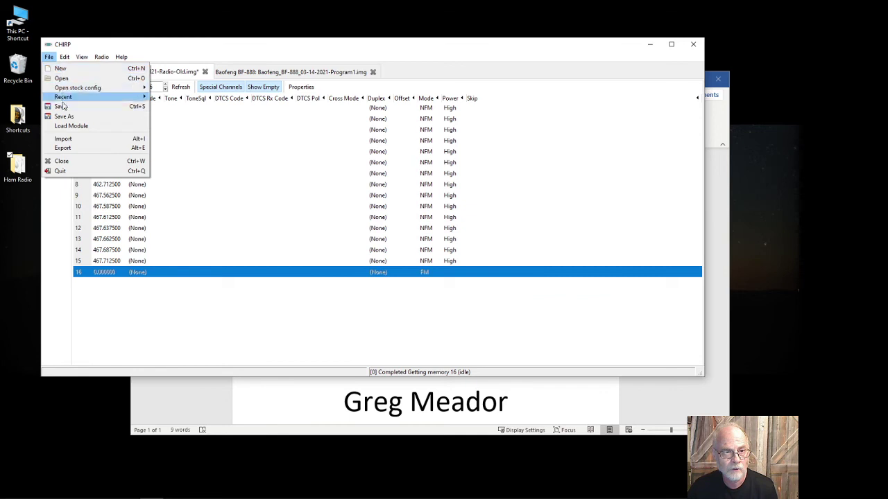
{"action": "left_click", "coordinate": [64, 117]}
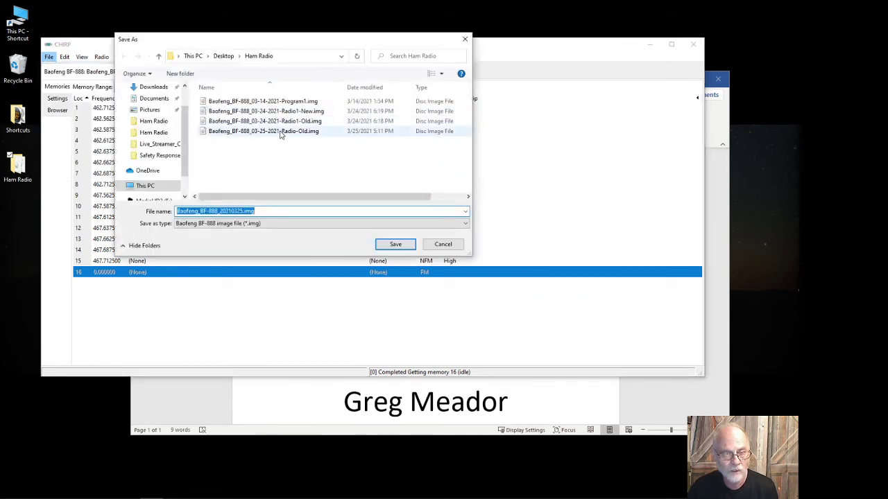
{"action": "left_click", "coordinate": [280, 134]}
{"action": "left_click", "coordinate": [276, 211]}
{"action": "left_click", "coordinate": [276, 211]}
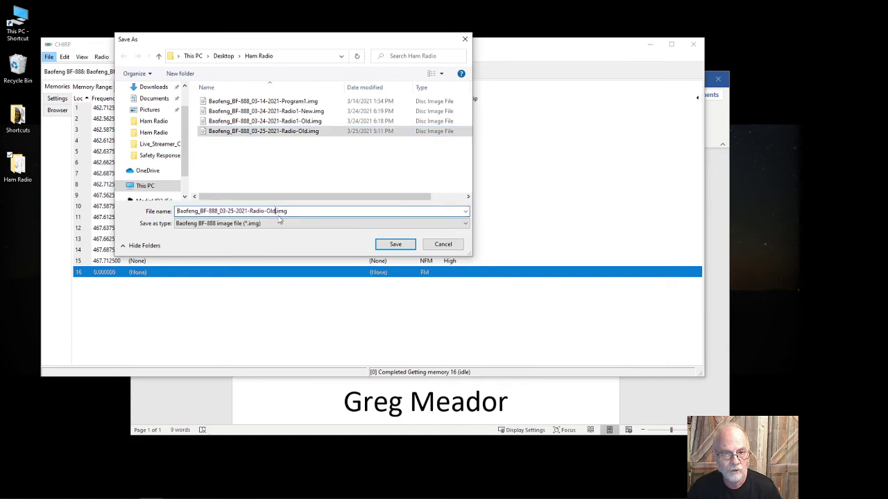
{"action": "key", "text": "BackSpace"}
{"action": "key", "text": "BackSpace"}
{"action": "key", "text": "BackSpace"}
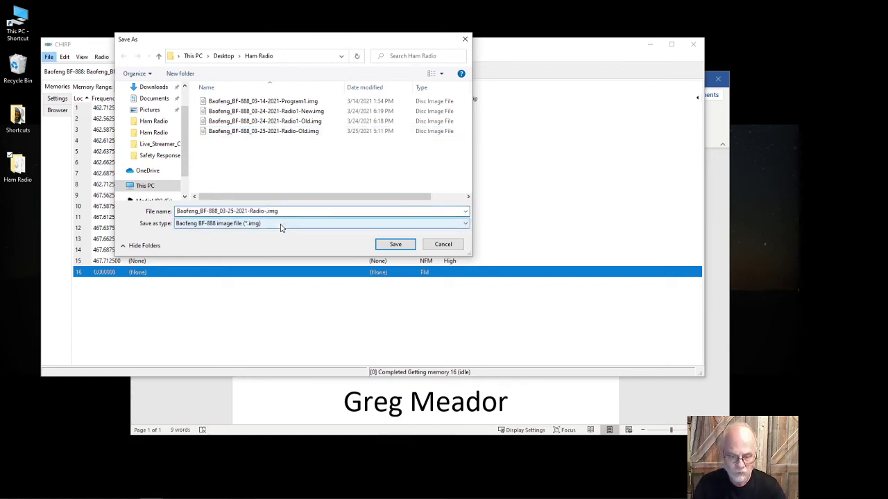
{"action": "type", "text": "New"}
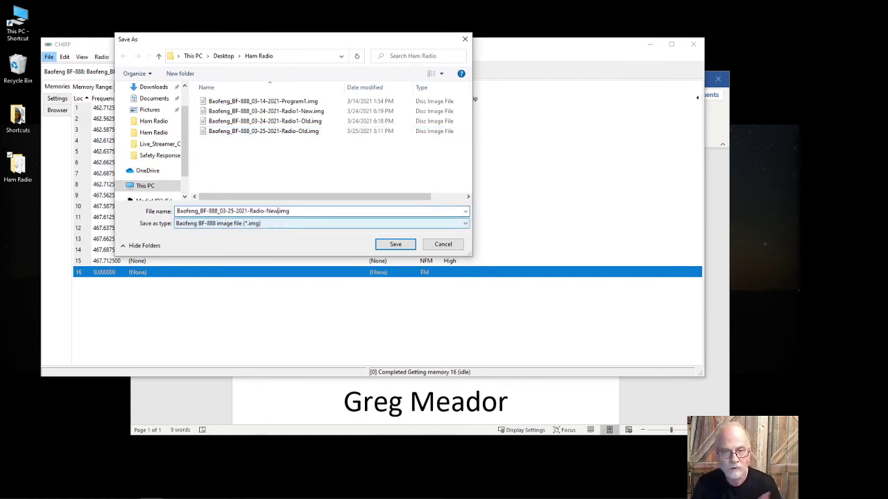
{"action": "key", "text": "Return"}
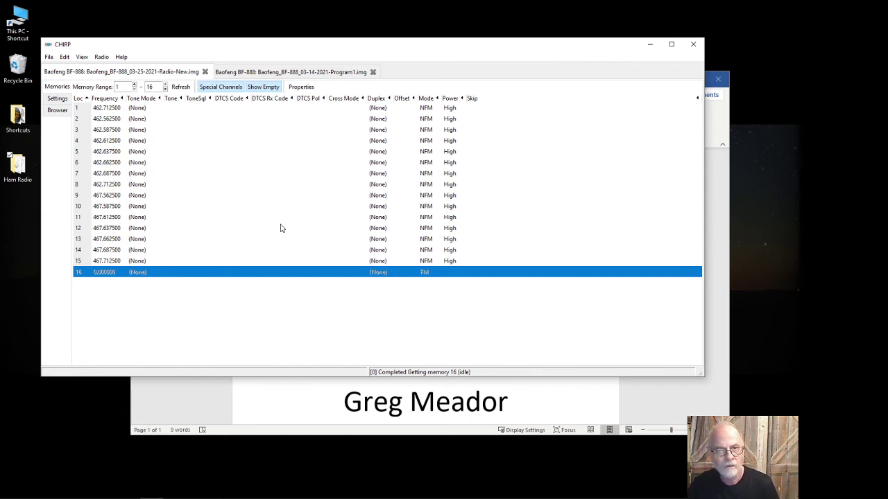
- Upload the Radio-New channel image to the Baofeng BF-888 radio on port COM3
{"action": "left_click", "coordinate": [102, 58]}
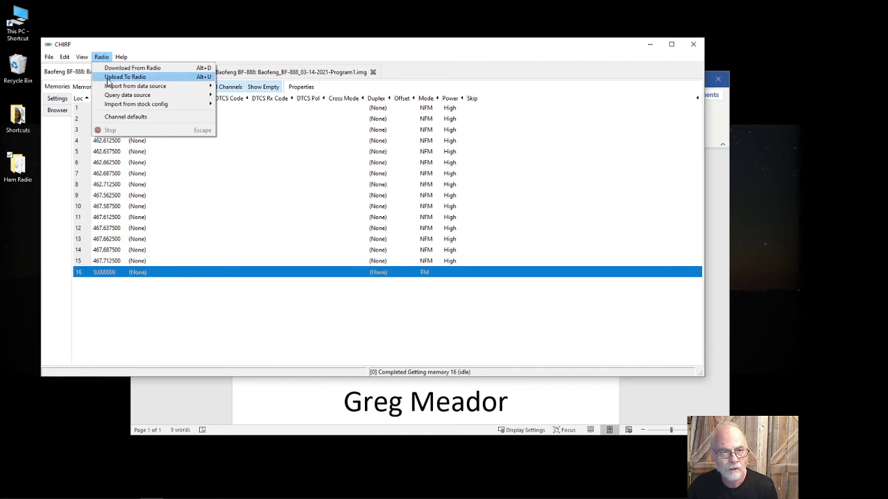
{"action": "left_click", "coordinate": [111, 77]}
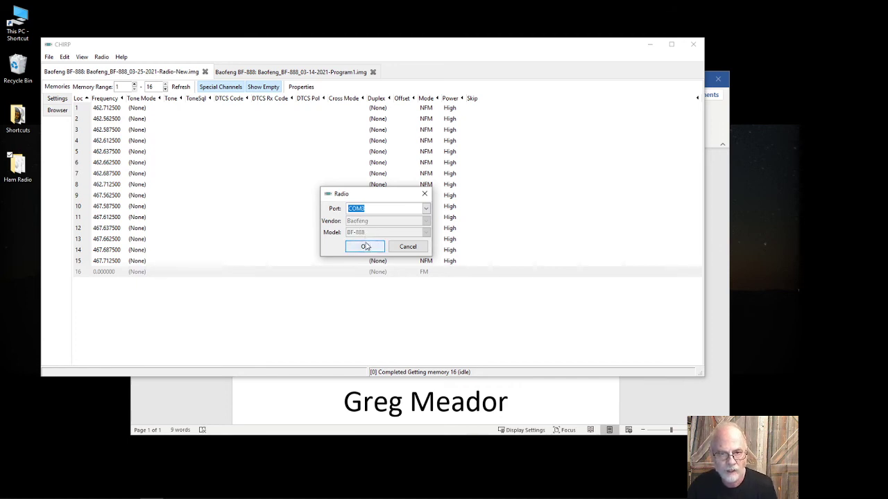
{"action": "left_click", "coordinate": [364, 247]}
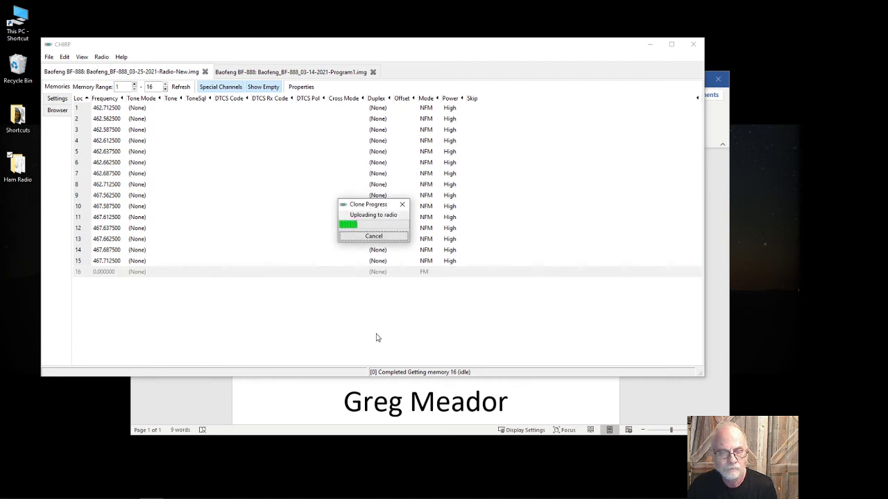